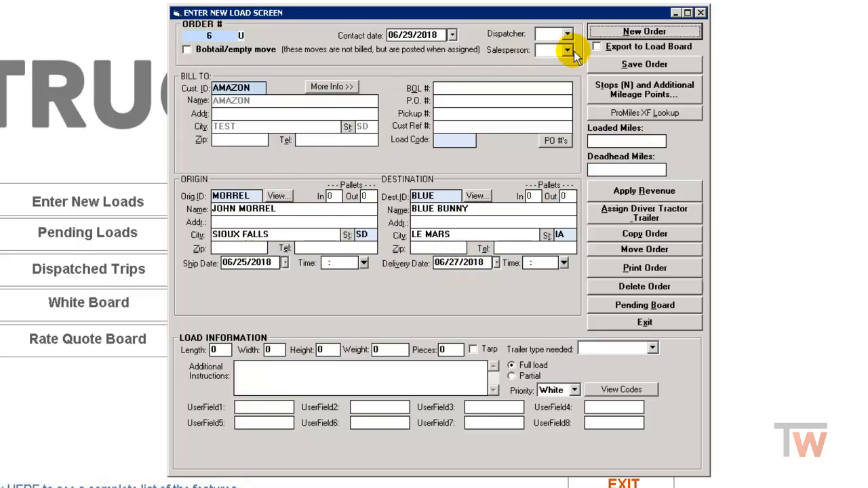
Open the stops and additional mileage points of the current order and start a new drop
left_click(651, 93)
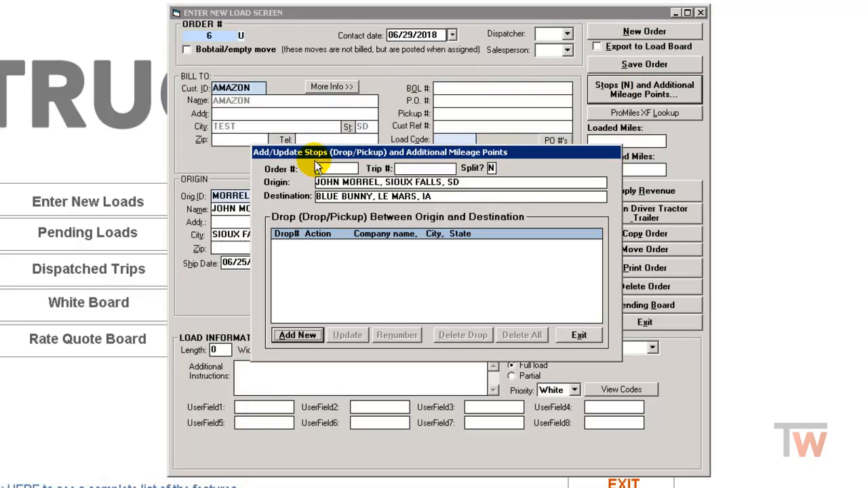
left_click(297, 335)
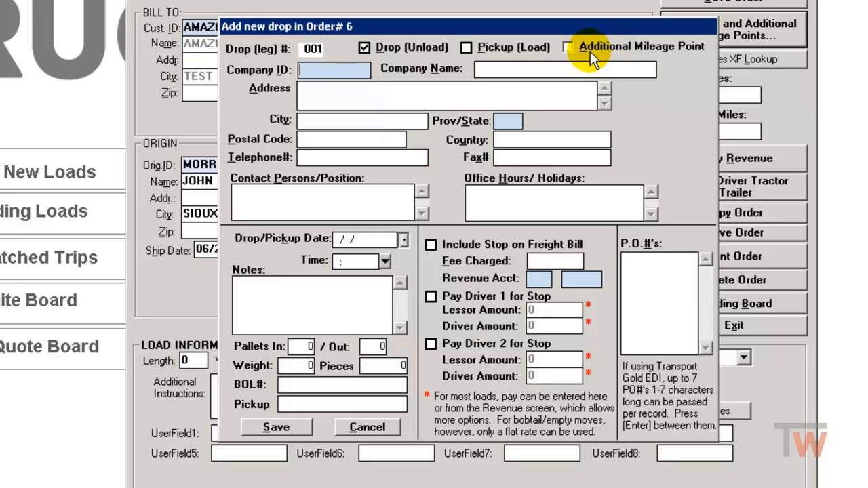
Try setting the stop as an additional mileage point, and as a pickup only instead of a drop
left_click(568, 46)
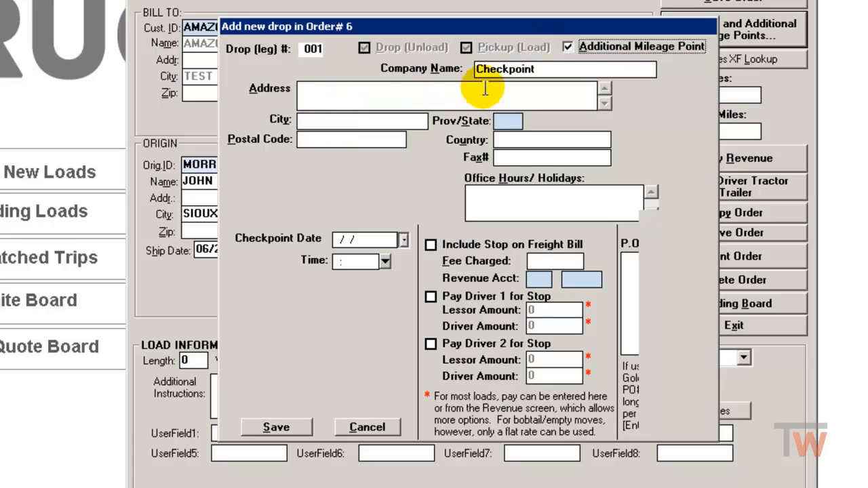
left_click(569, 45)
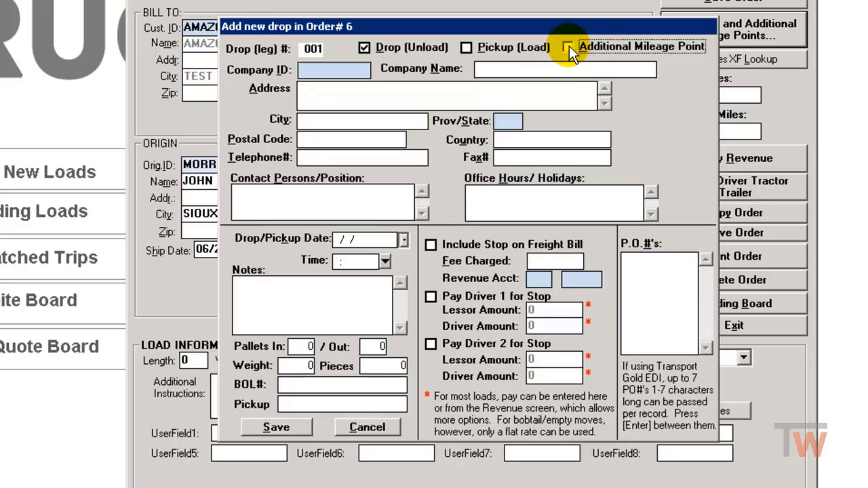
left_click(369, 47)
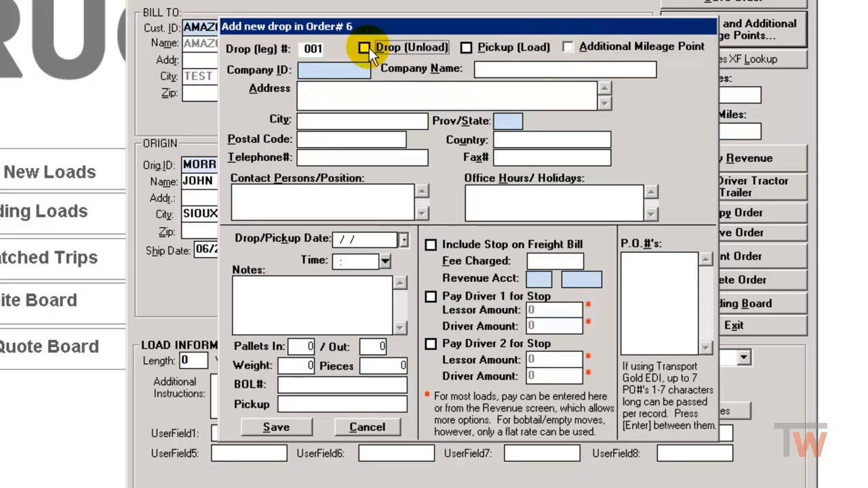
left_click(467, 48)
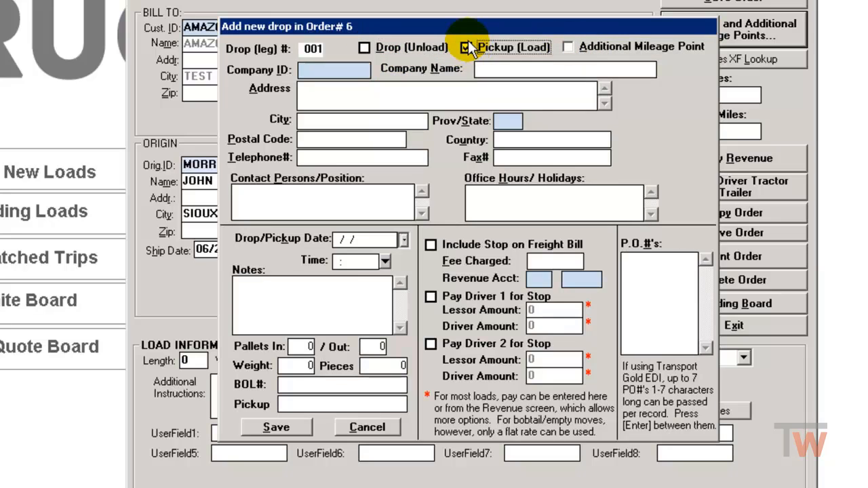
View the customer list available for the stop's company ID and close it without choosing a customer
left_click(316, 69)
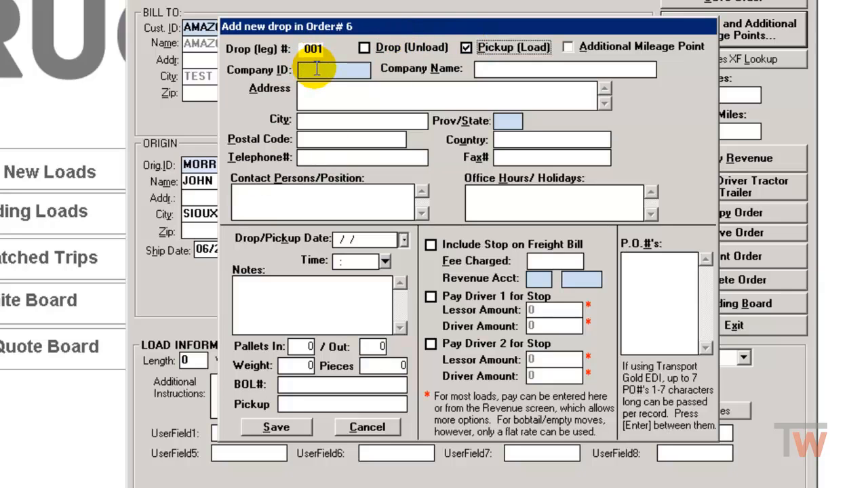
double_click(316, 69)
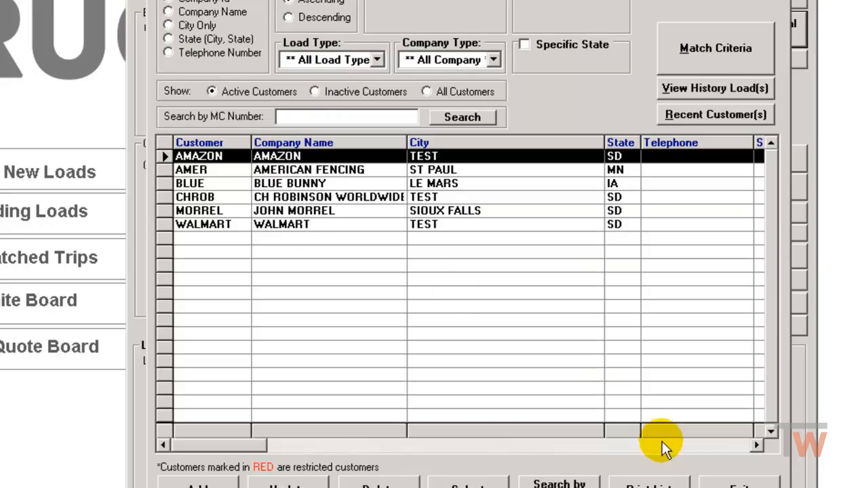
left_click(728, 478)
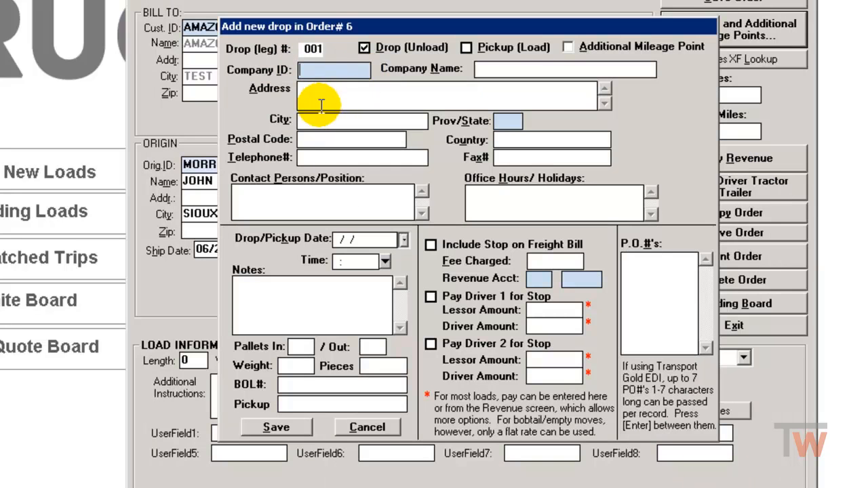
Enter Garner as the drop's company name and city with state IA, and set the drop date to 06/26/2018
left_click(489, 69)
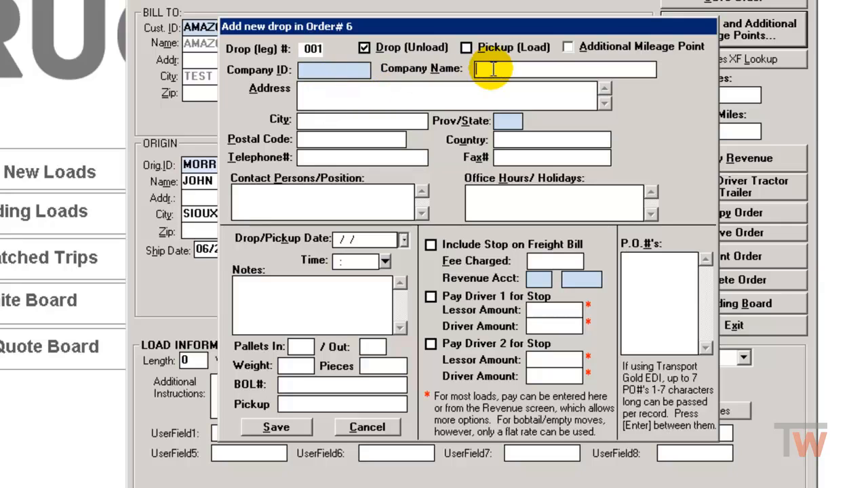
type("Garner")
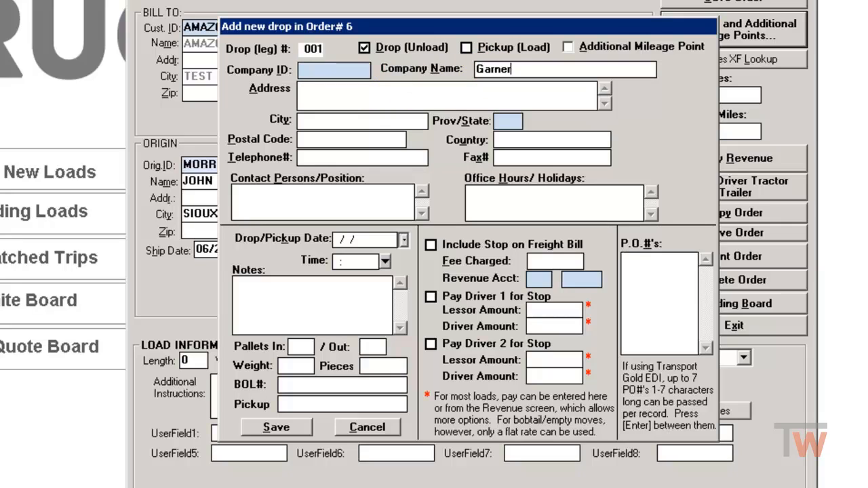
key("Tab")
key("Tab")
type("Garner")
key("Tab")
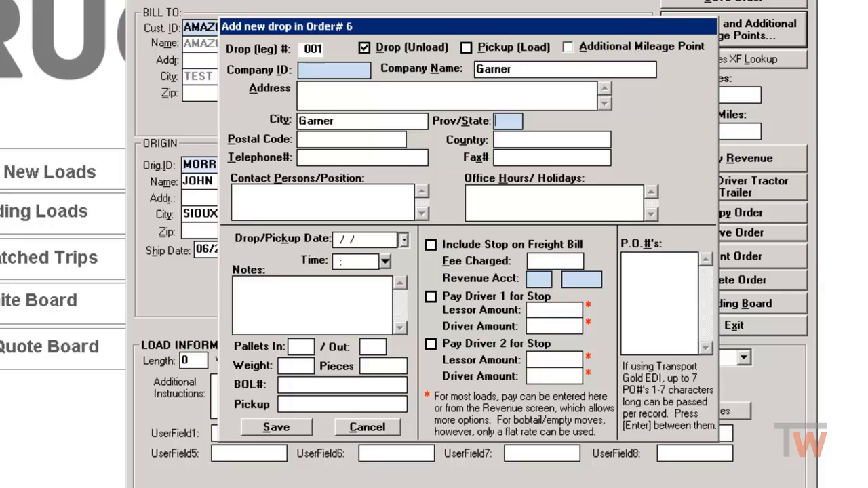
type("IA")
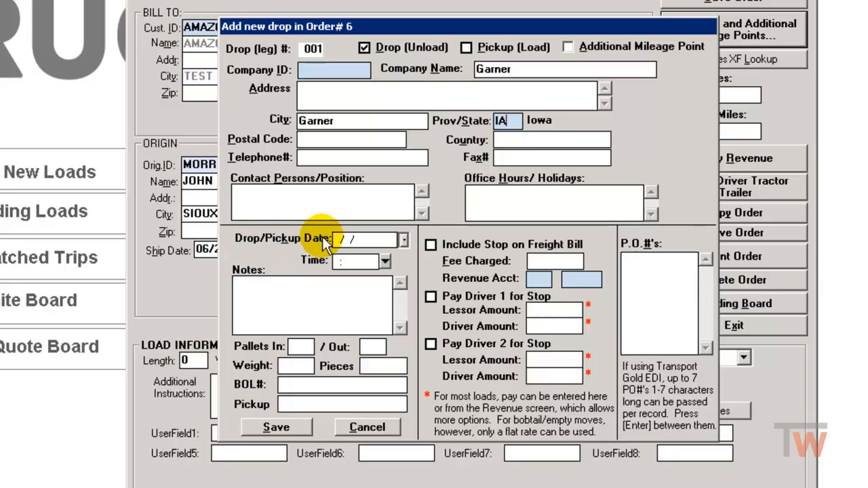
left_click(404, 240)
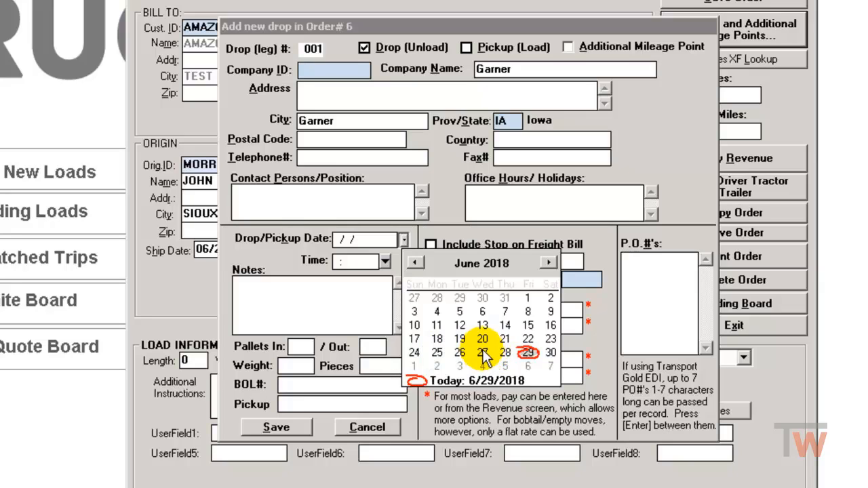
left_click(460, 354)
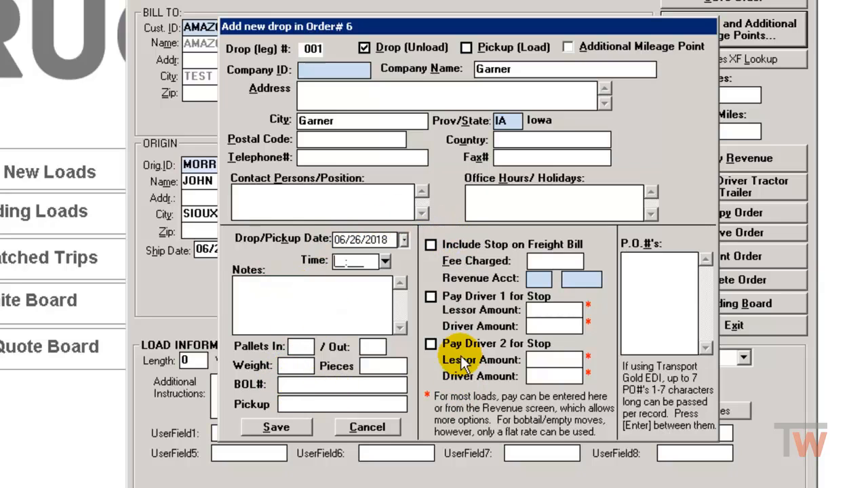
Try including the stop on the freight bill with a 50.00 fee and a revenue account, and deselect that option again
left_click(431, 246)
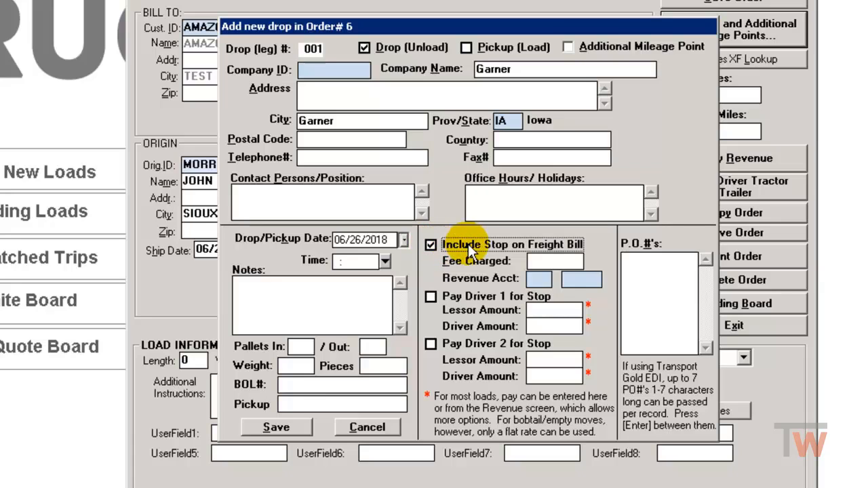
left_click(551, 261)
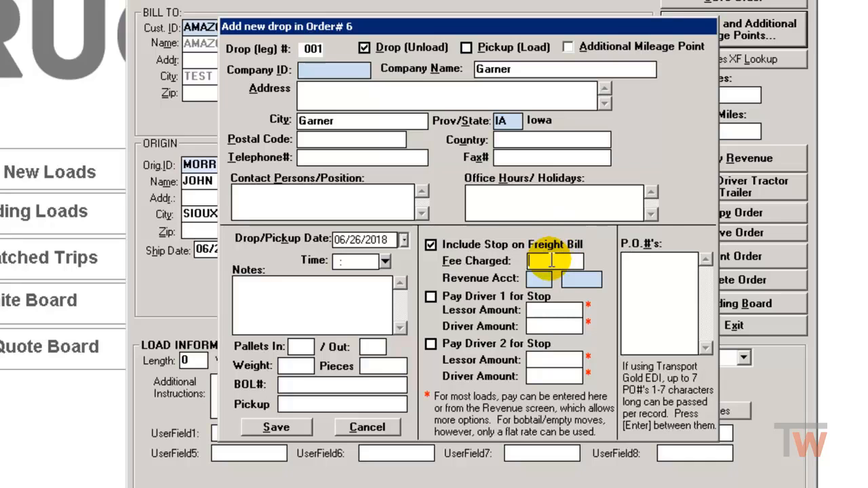
type("50")
key("Tab")
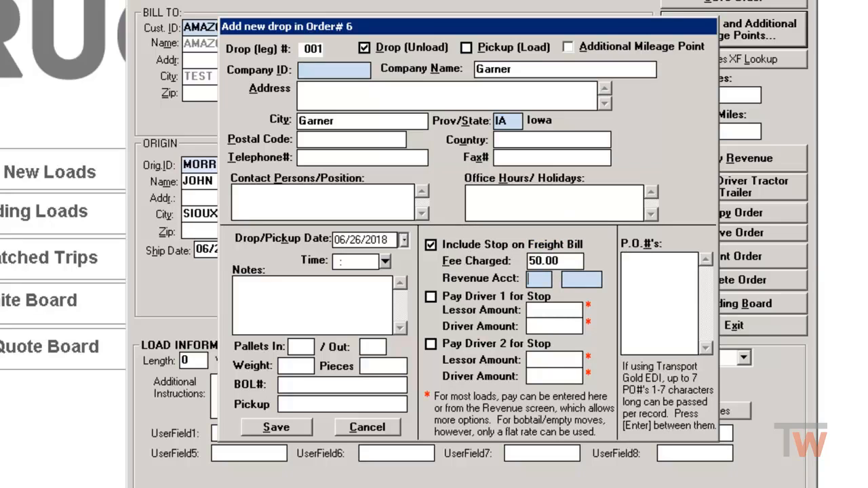
type("000 ")
type("04010")
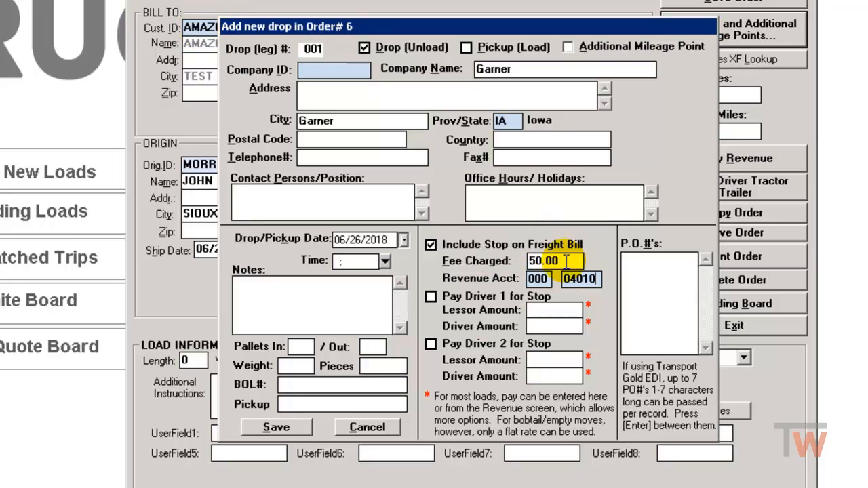
left_click(432, 245)
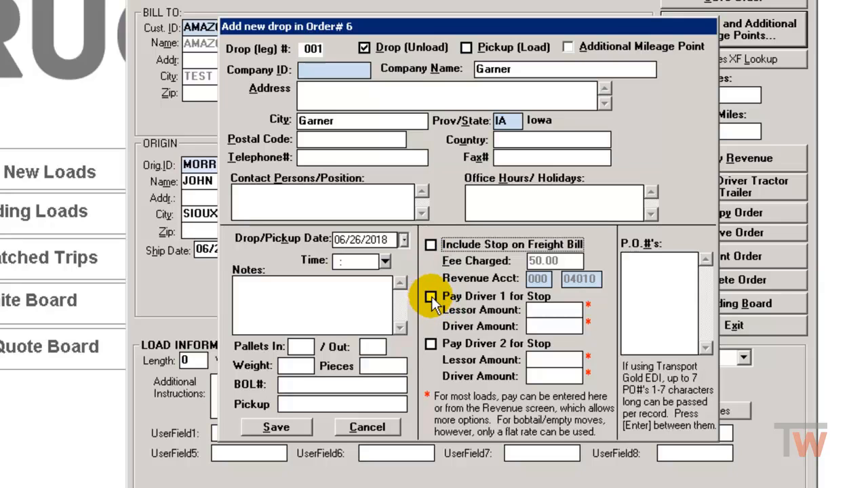
Try paying Driver 1 for the stop with lessor and driver amounts of 25 each, and deselect that payment again
left_click(432, 297)
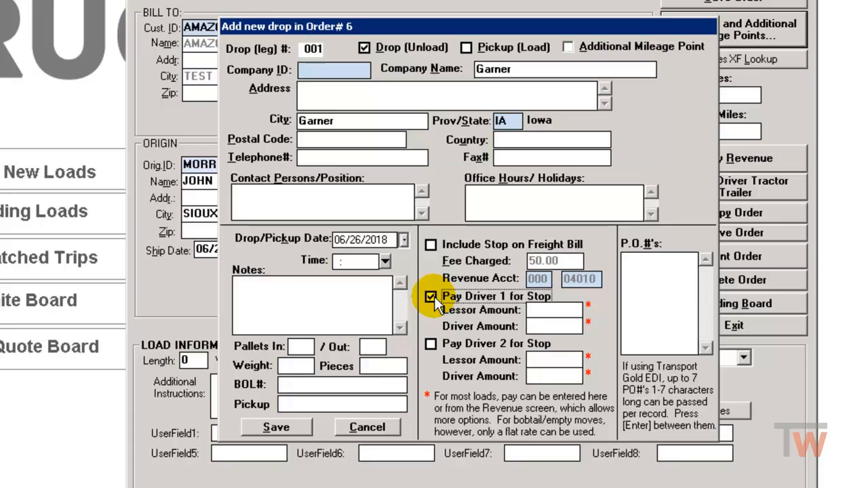
left_click(535, 309)
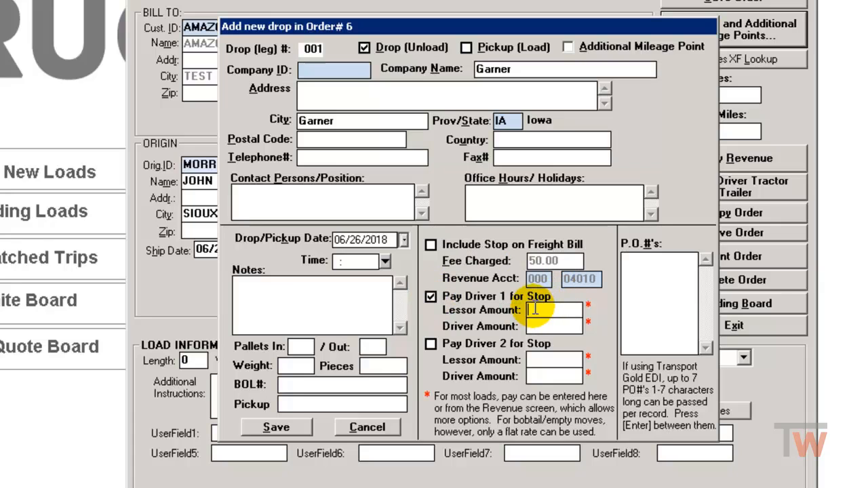
type("25")
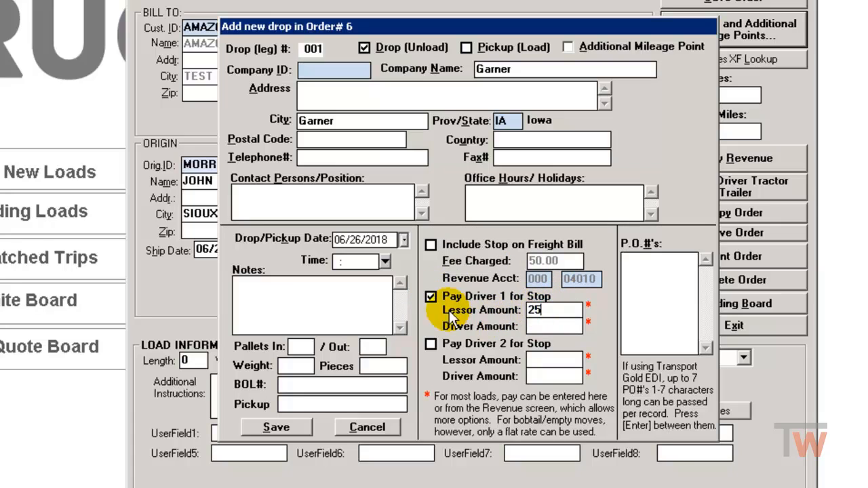
left_click(541, 327)
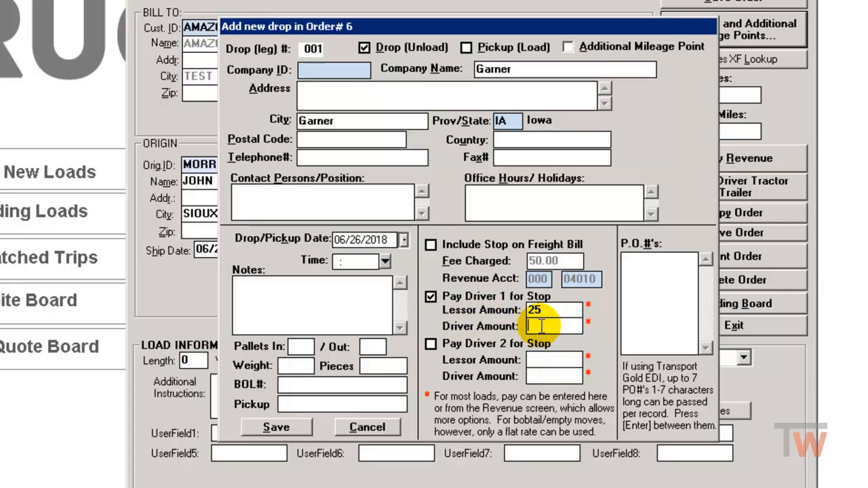
type("25")
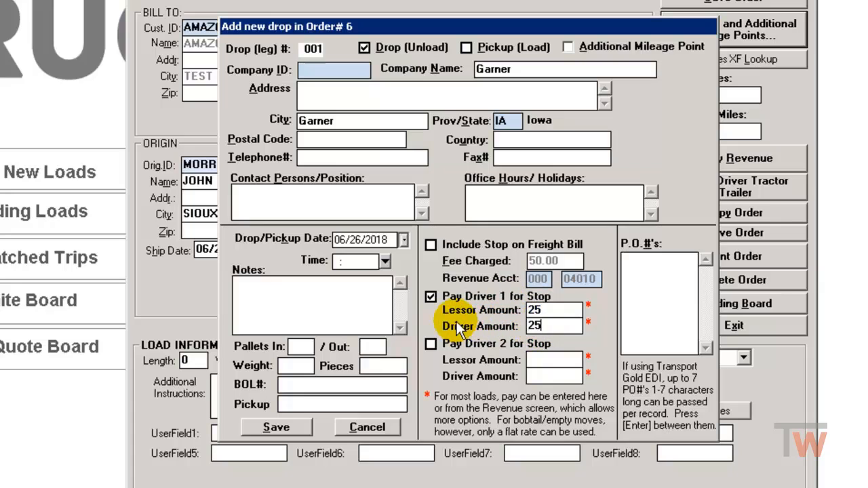
left_click(432, 296)
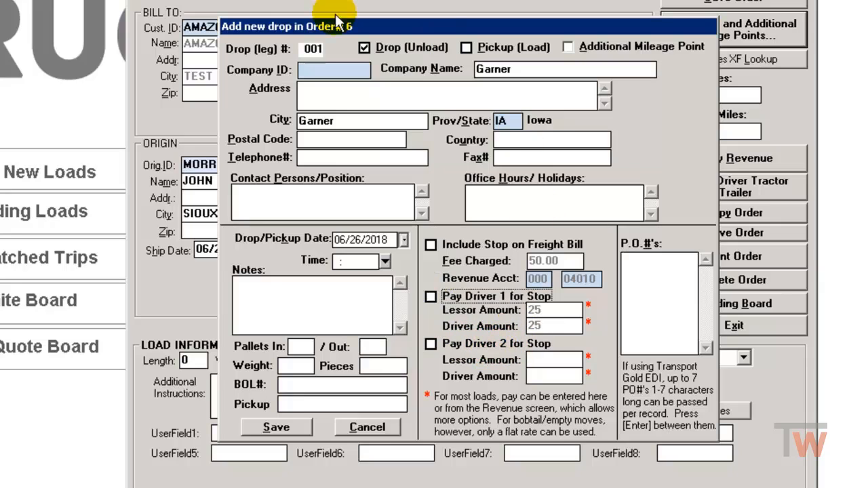
Save the drop without billing its fee, and close the stops window and the load entry screen
left_click(283, 429)
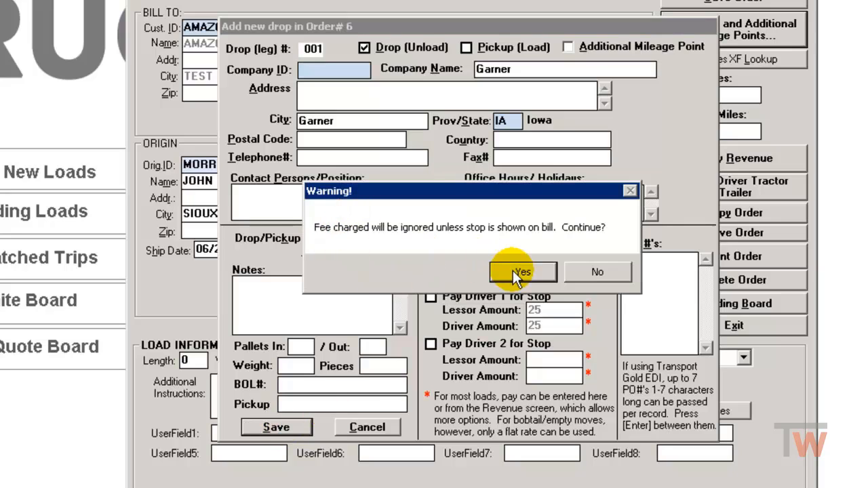
left_click(512, 270)
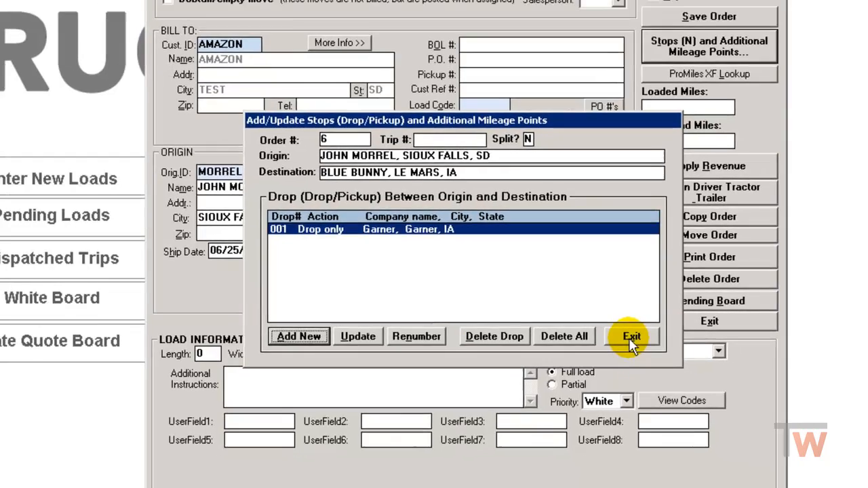
left_click(647, 344)
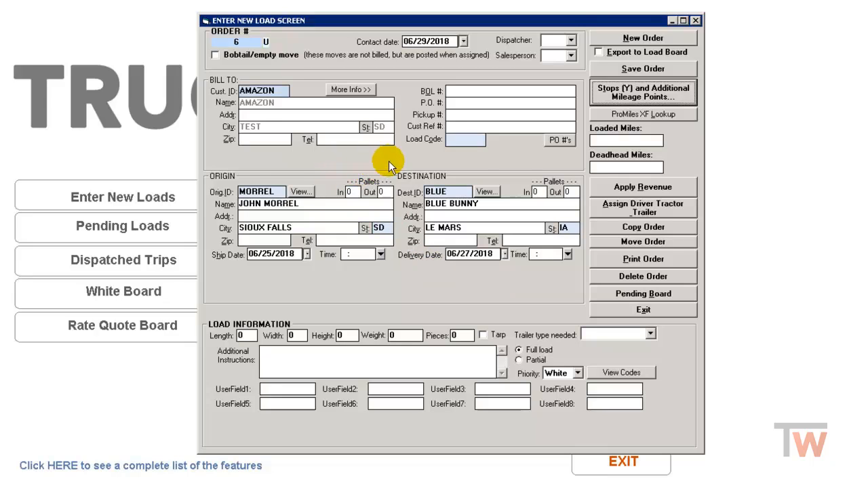
left_click(642, 310)
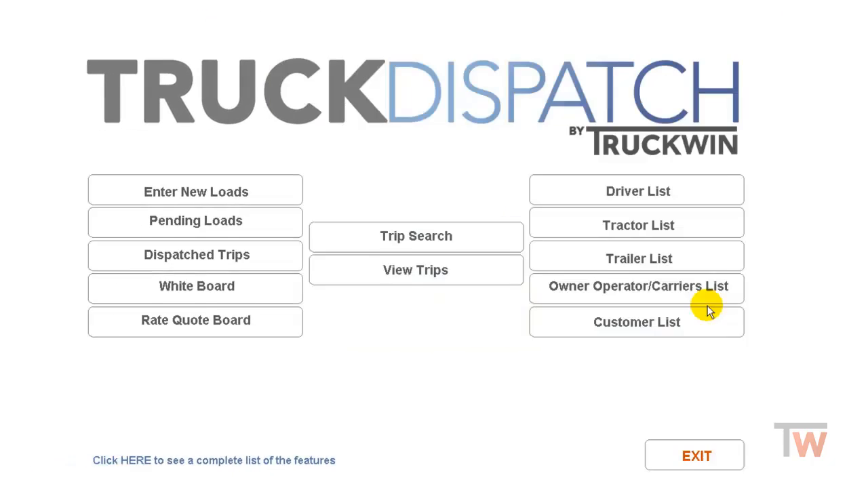